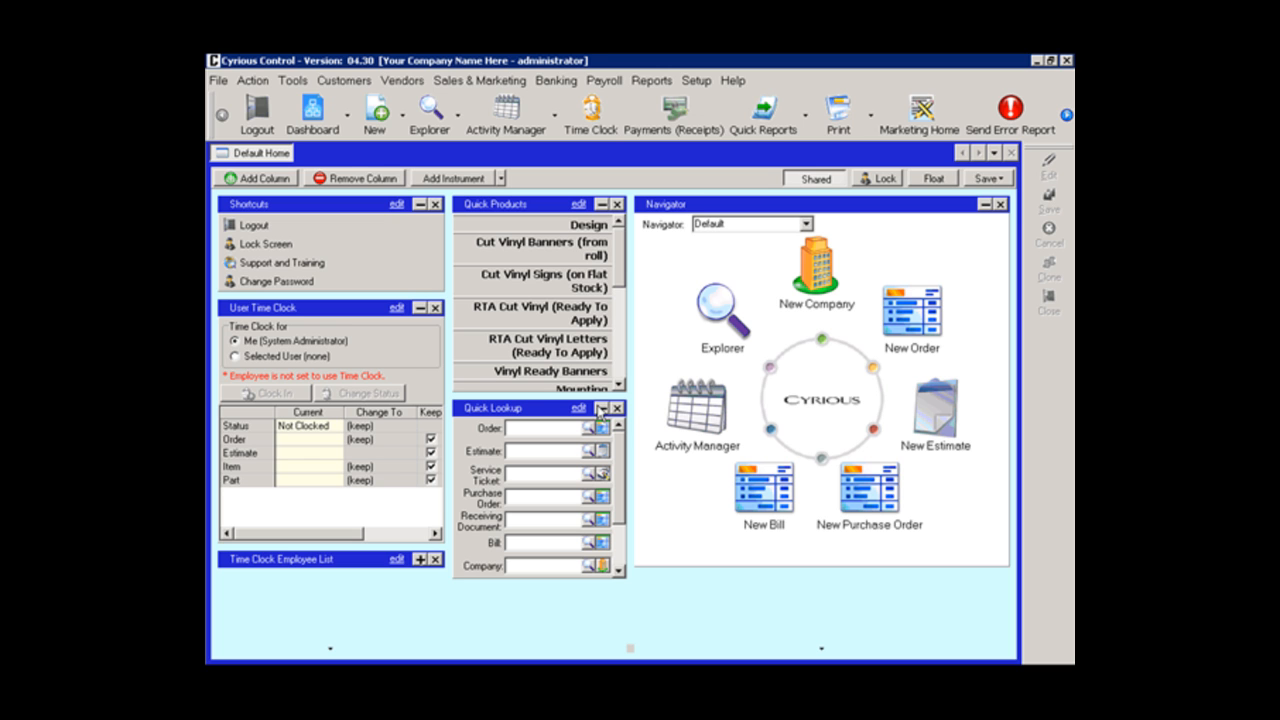
Step: Explore orders and filter the list by the company name "above and"
click(443, 125)
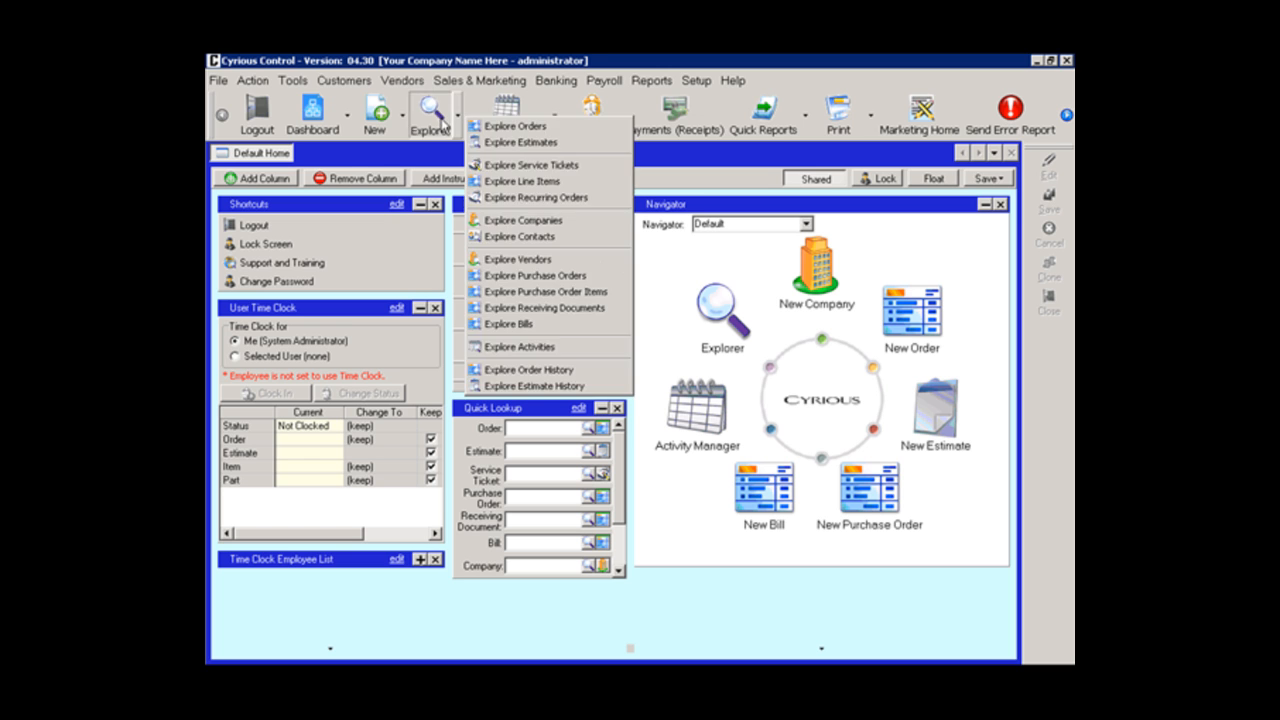
click(513, 128)
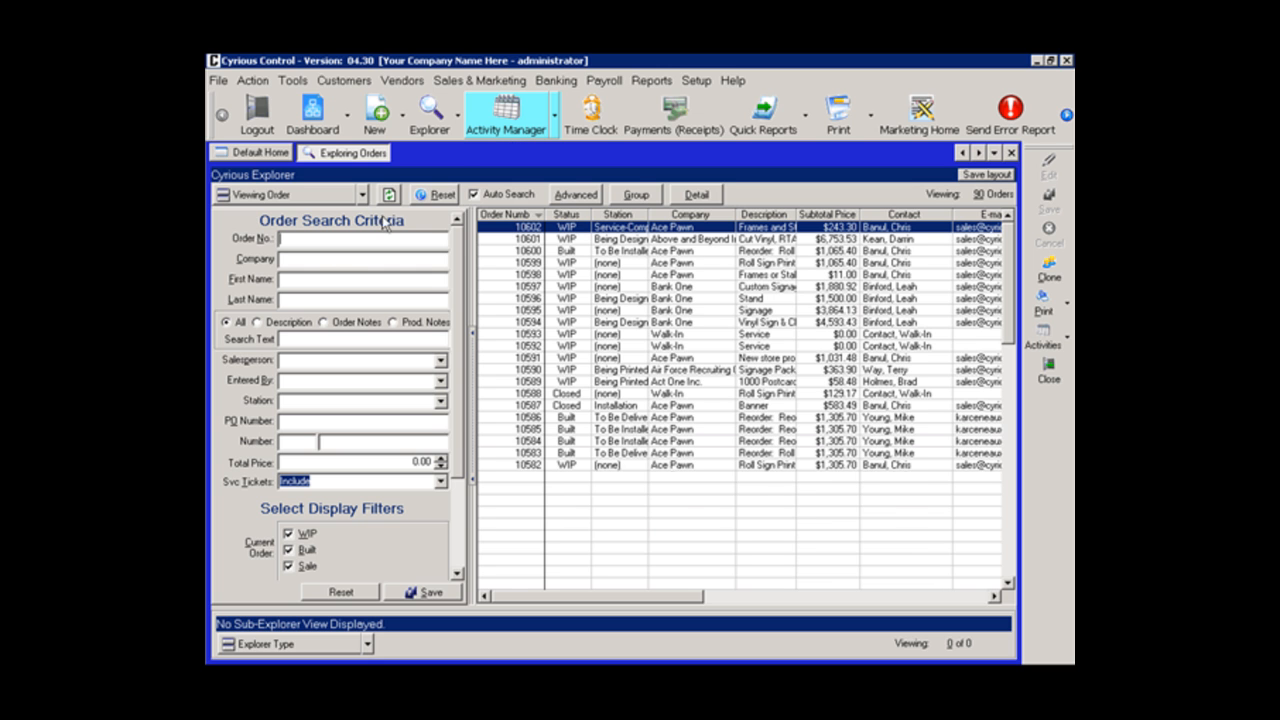
click(338, 259)
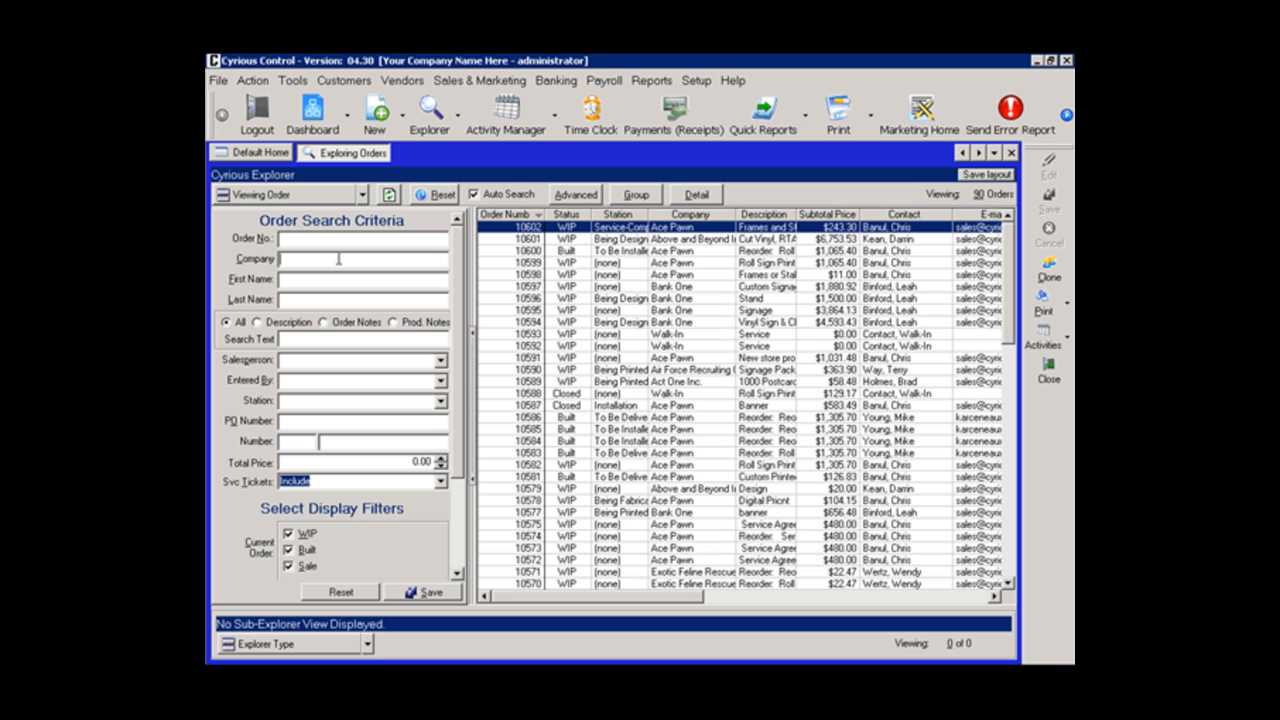
text(above and)
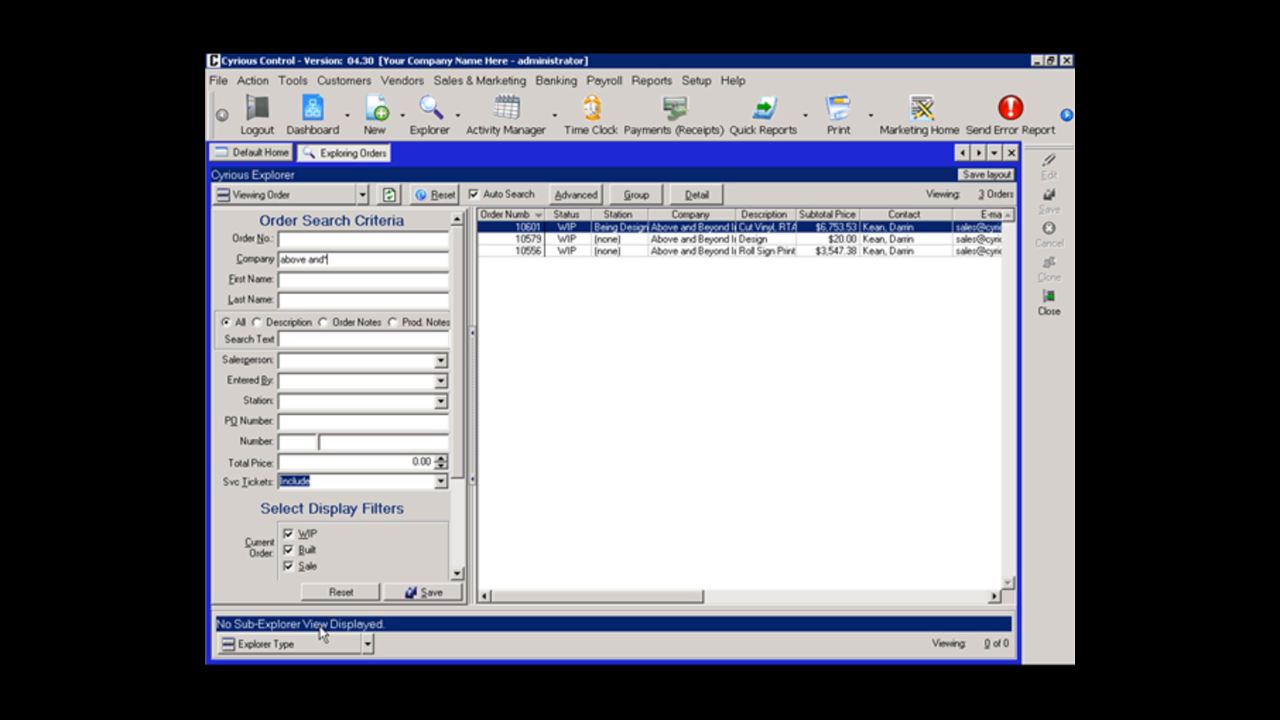
Step: View the selected order's line items in a sub-explorer, check the columns available for that grid, and close the sub-explorer
click(355, 647)
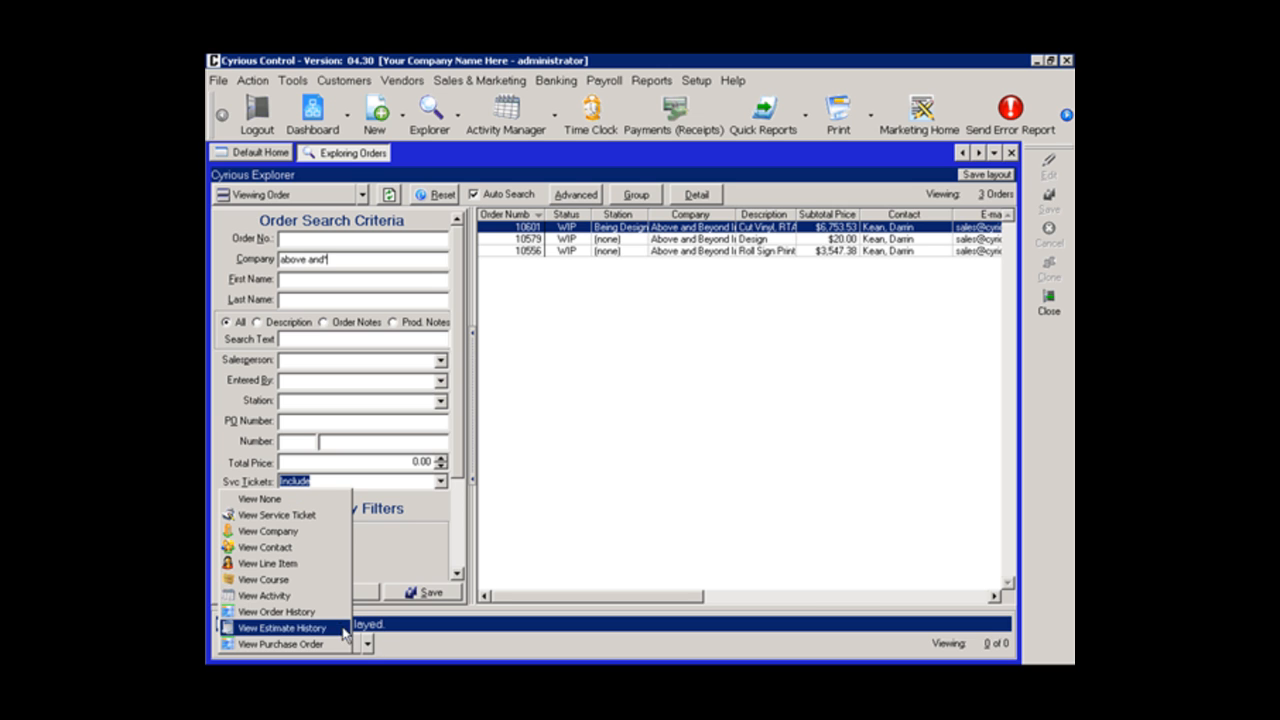
click(315, 568)
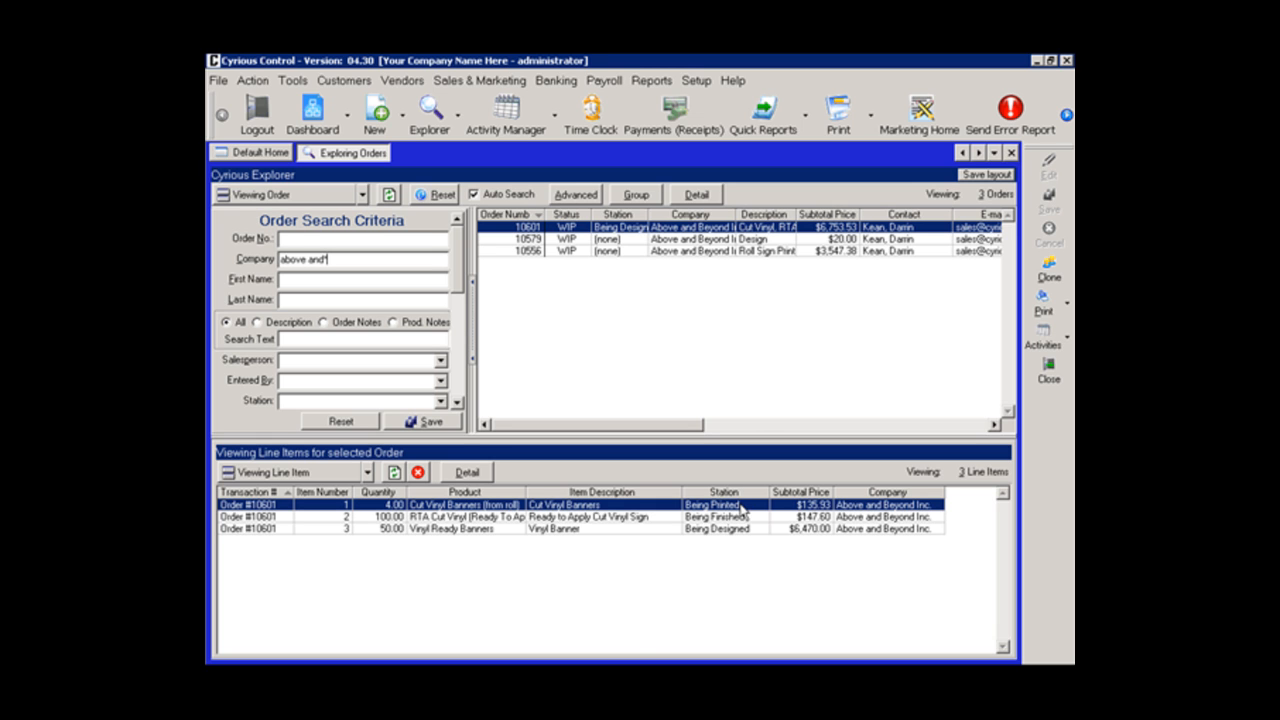
right_click(629, 599)
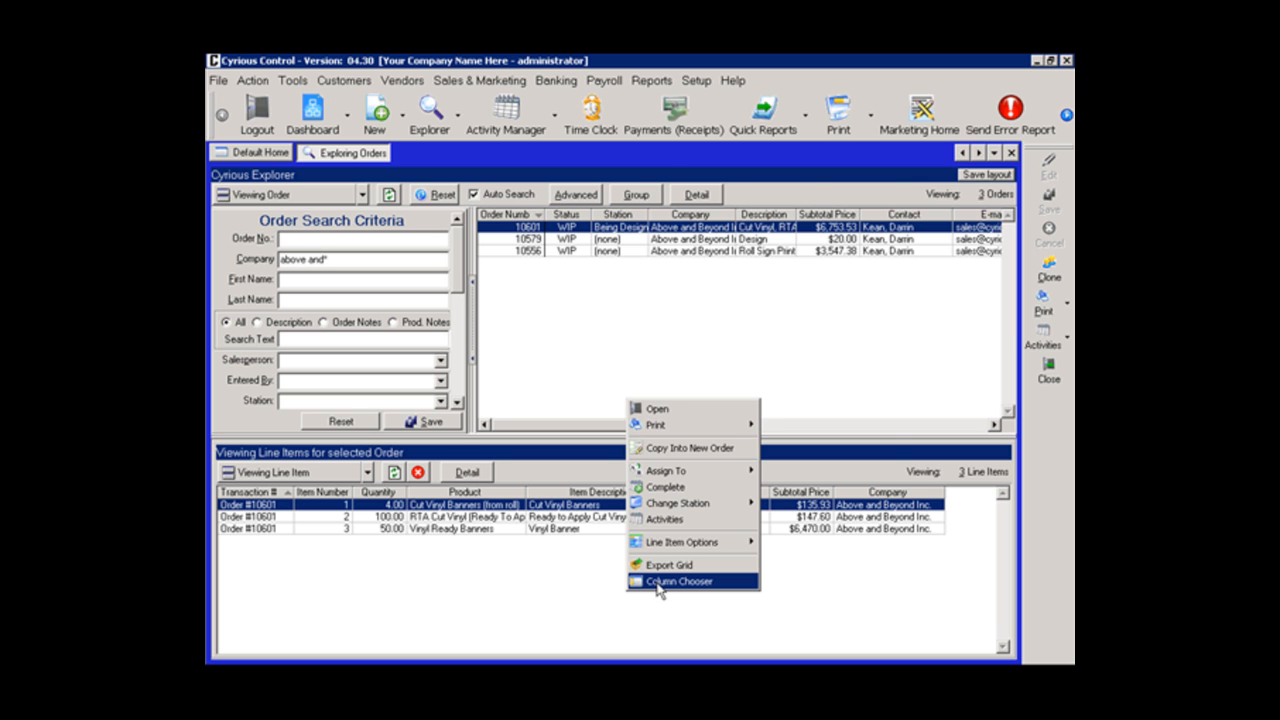
click(657, 582)
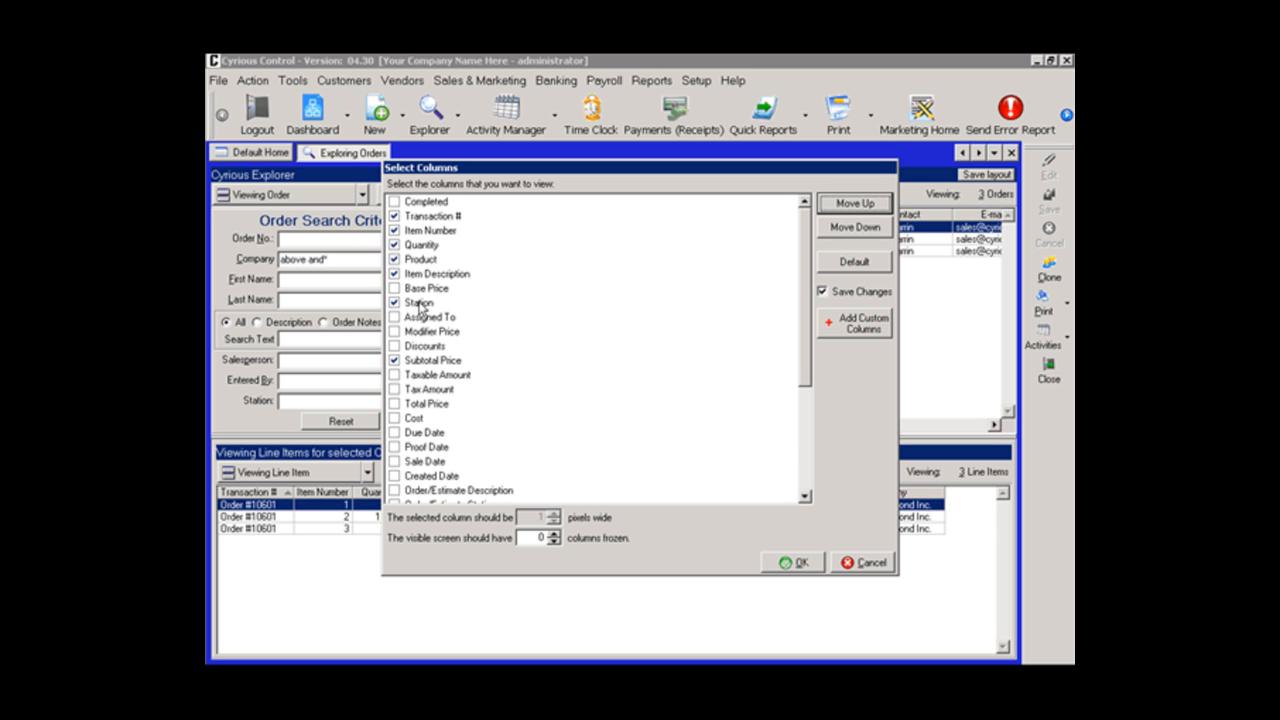
click(840, 564)
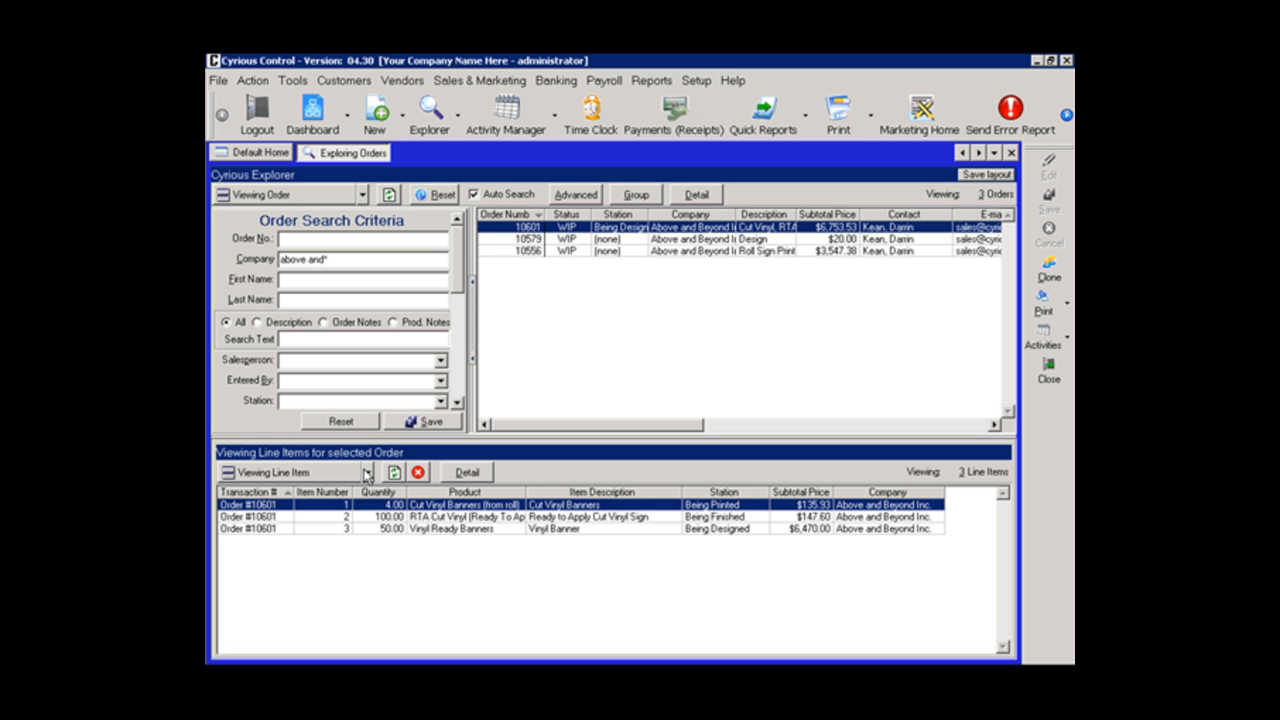
click(420, 470)
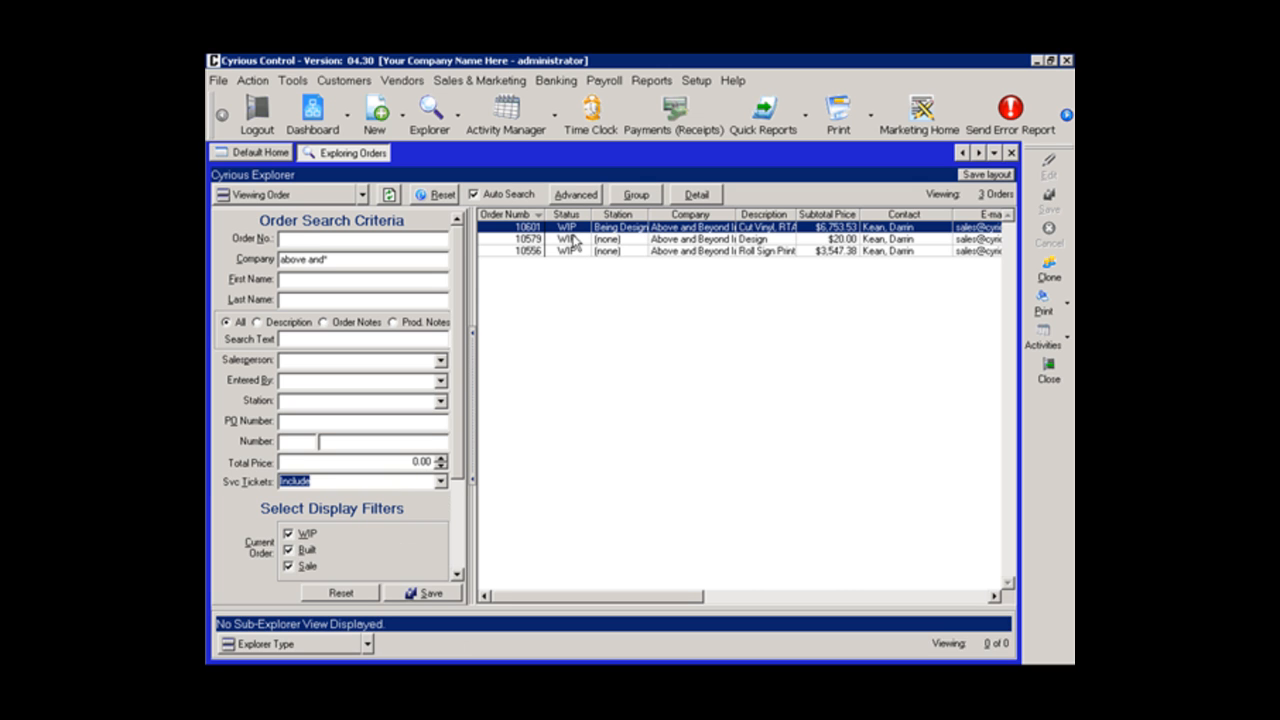
Step: Widen the Station column in the order list and close the order explorer
drag(648, 214, 679, 213)
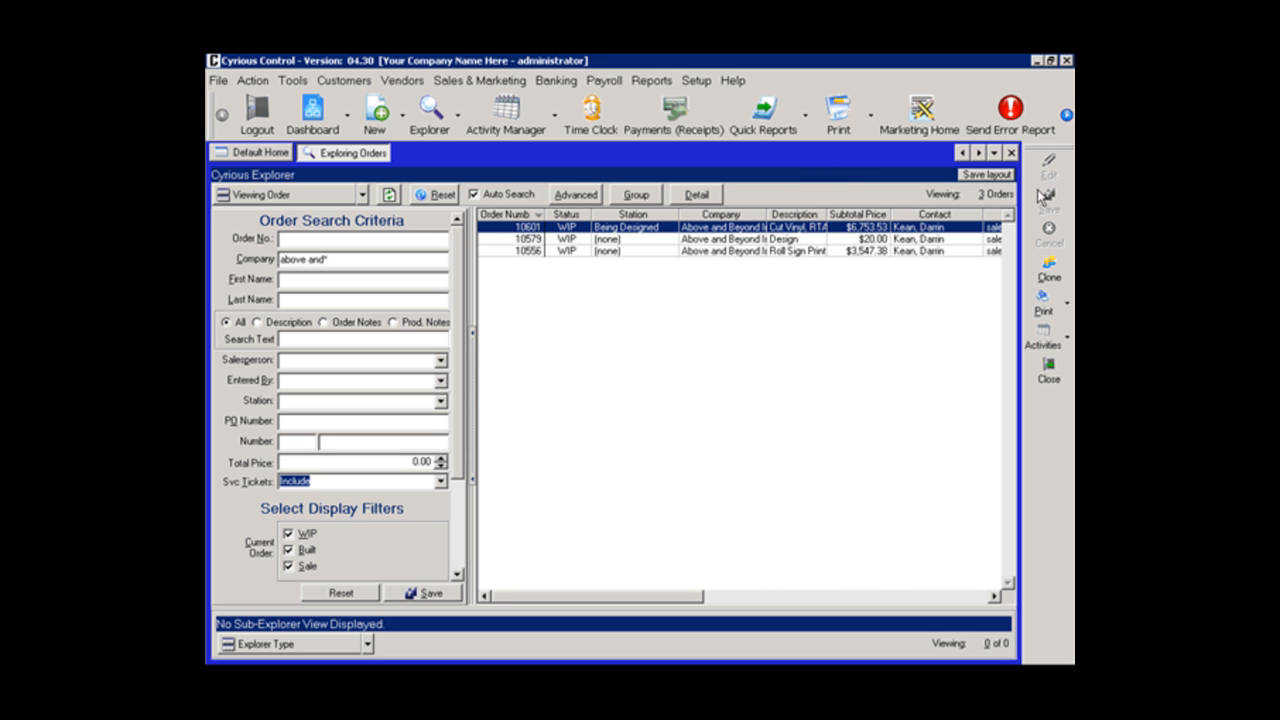
click(1010, 152)
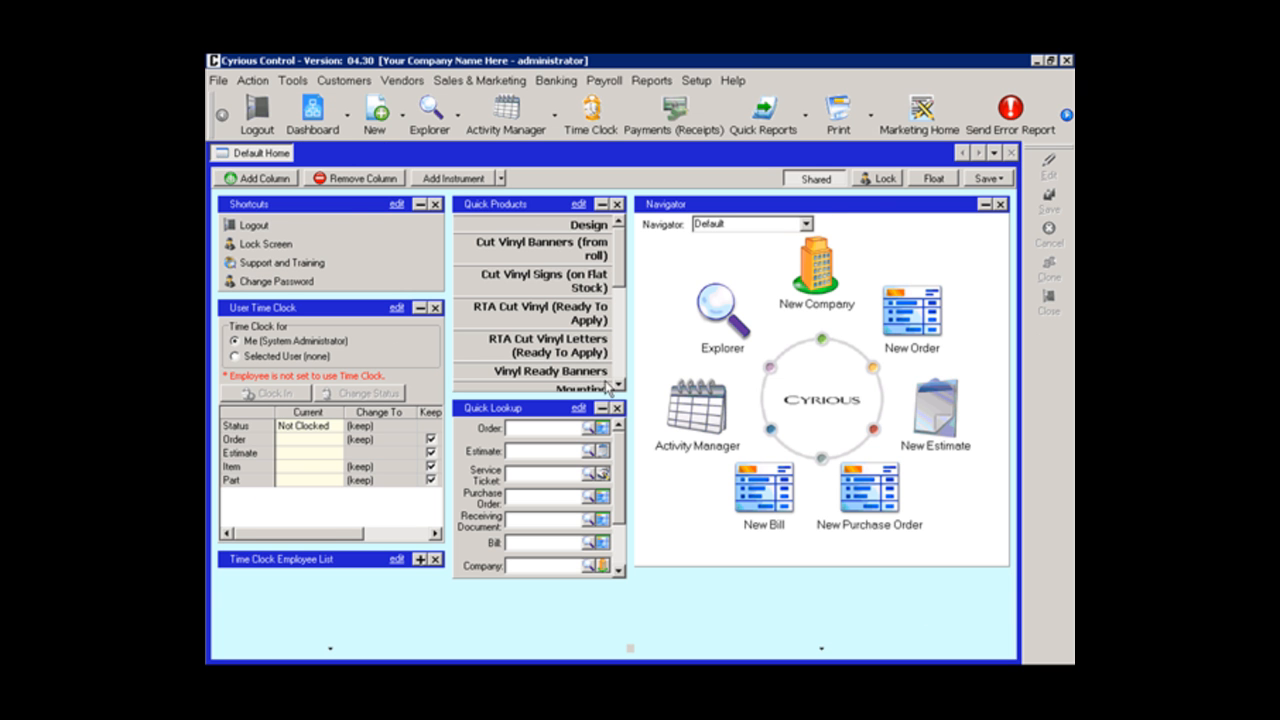
Step: Add an Order Explorer instrument to a new dashboard and make it taller, about 13 order rows high
click(348, 116)
click(384, 128)
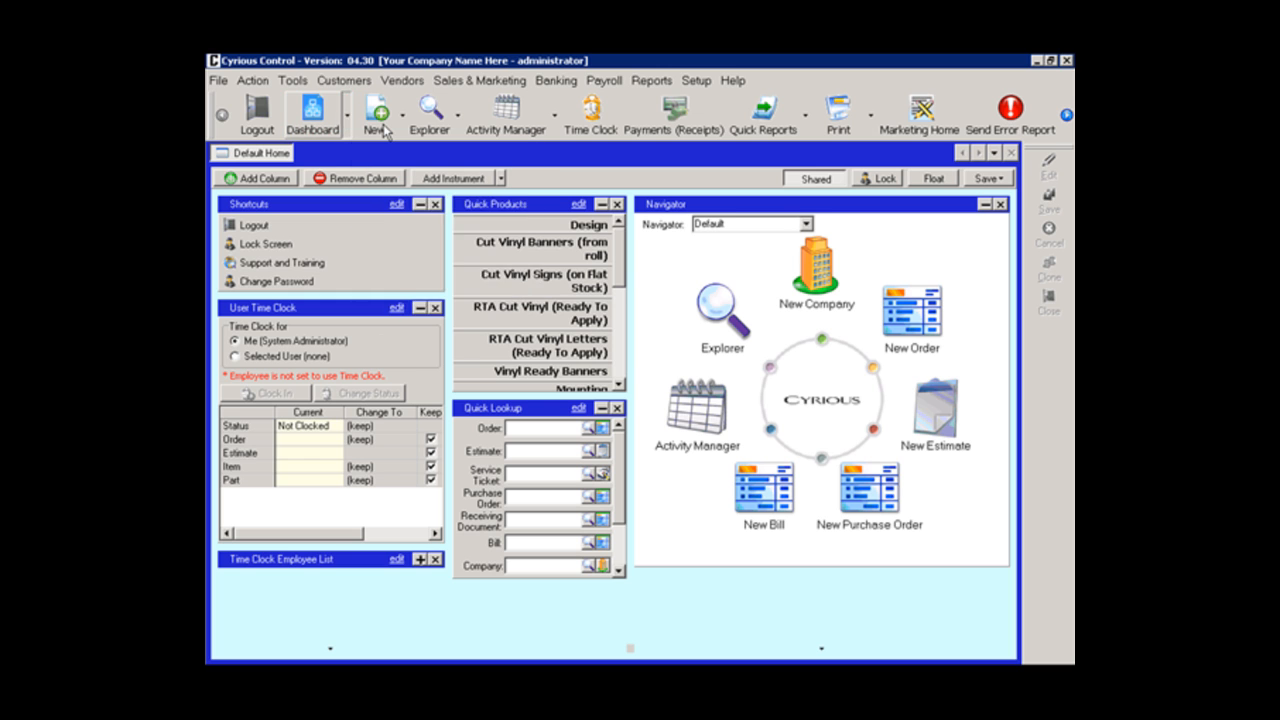
click(501, 180)
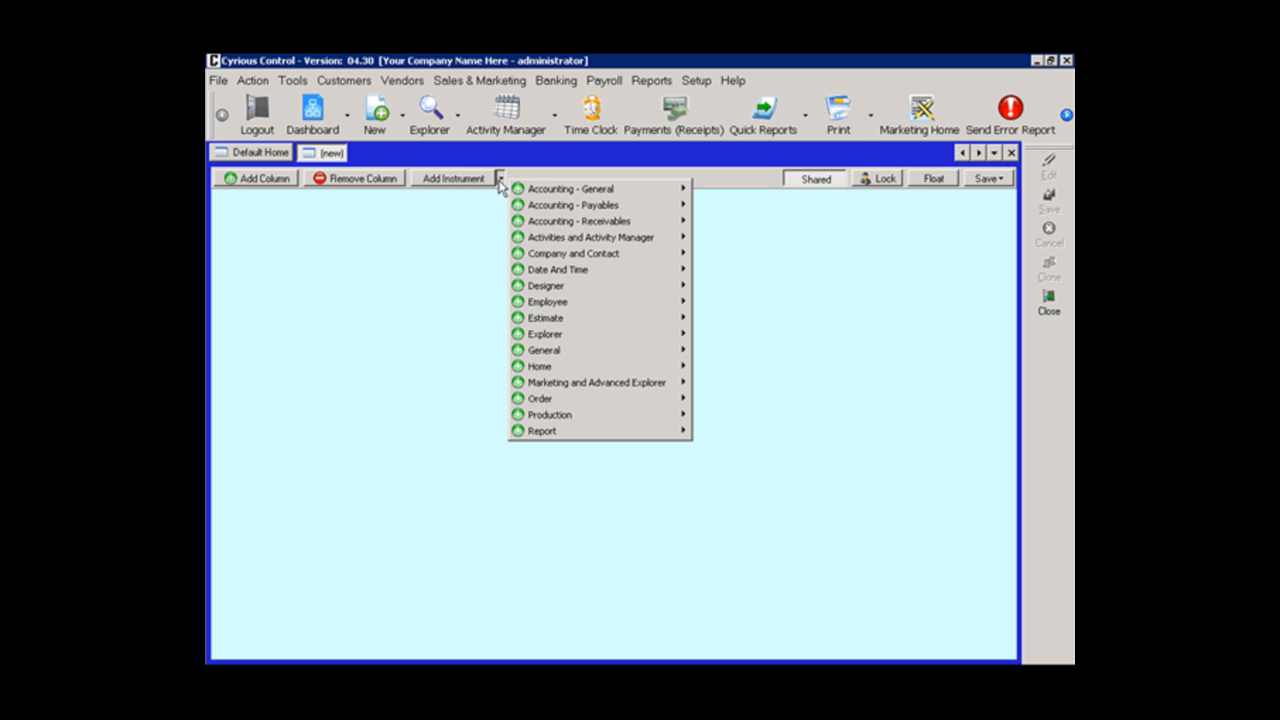
mouse_move(564, 337)
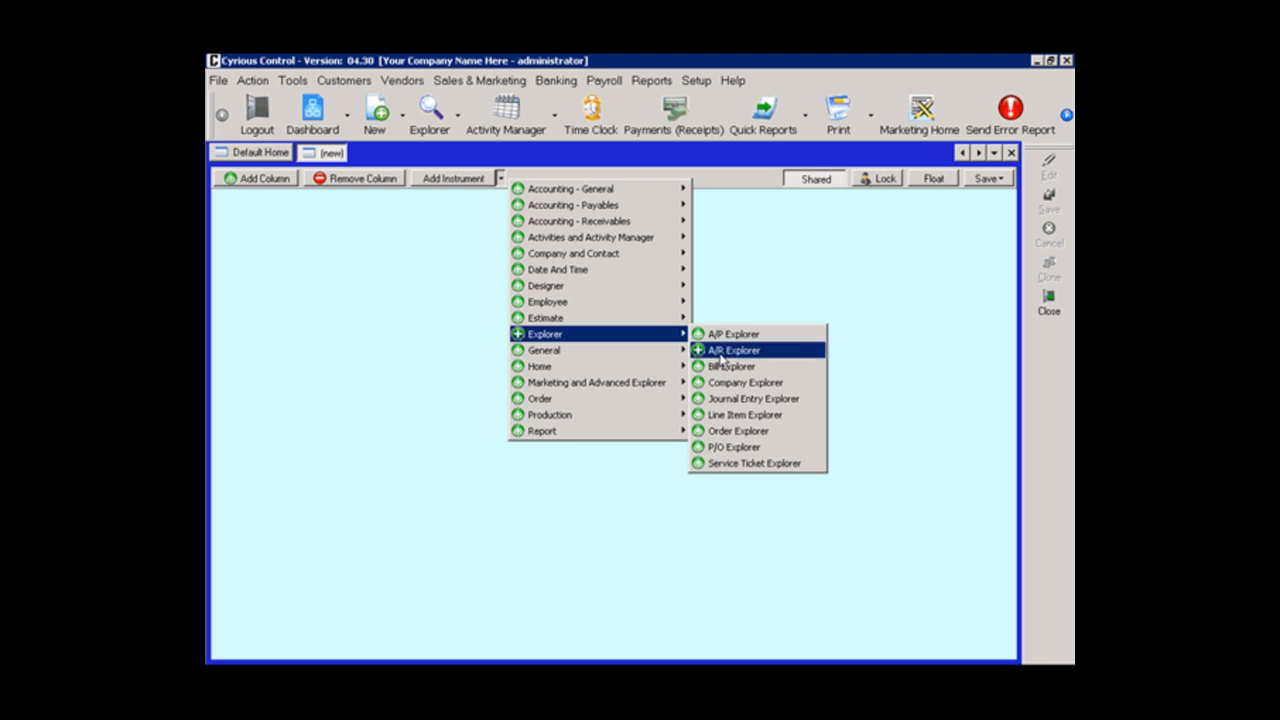
click(737, 431)
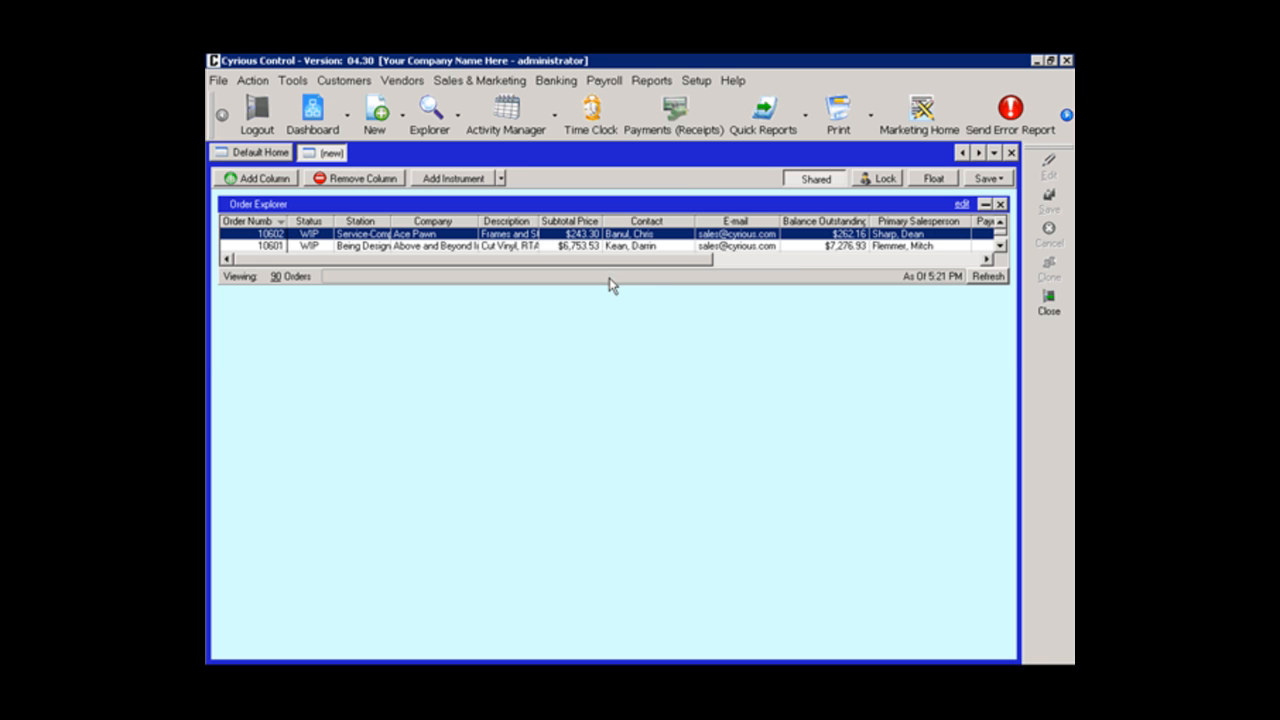
drag(615, 289, 617, 491)
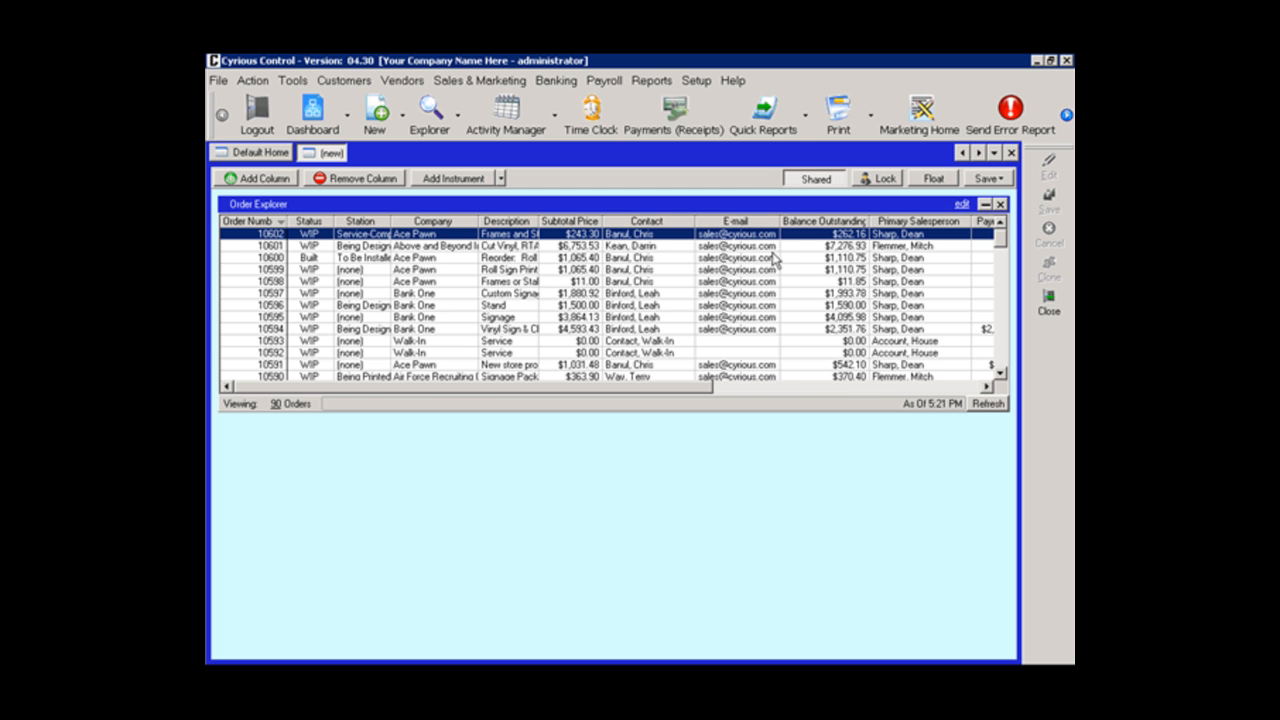
Step: Set the caption of the Order Explorer instrument to "Being Designed"
click(962, 204)
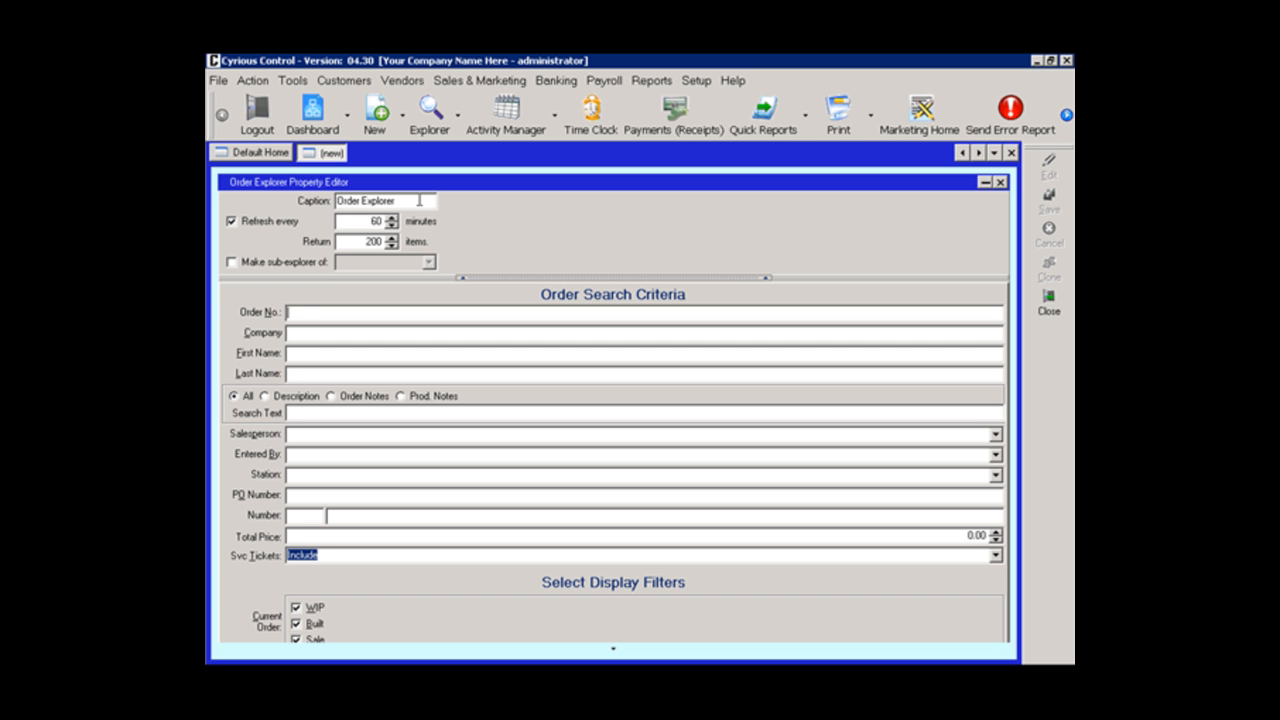
drag(400, 200, 309, 197)
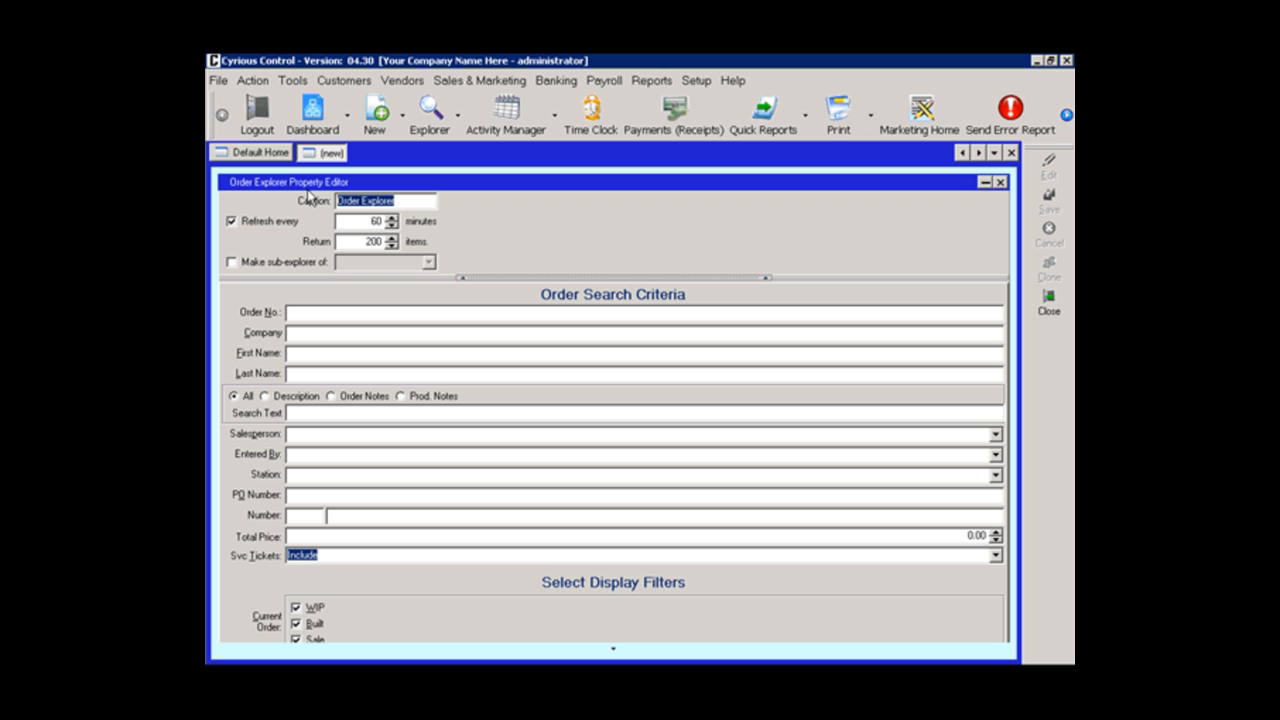
text(Being)
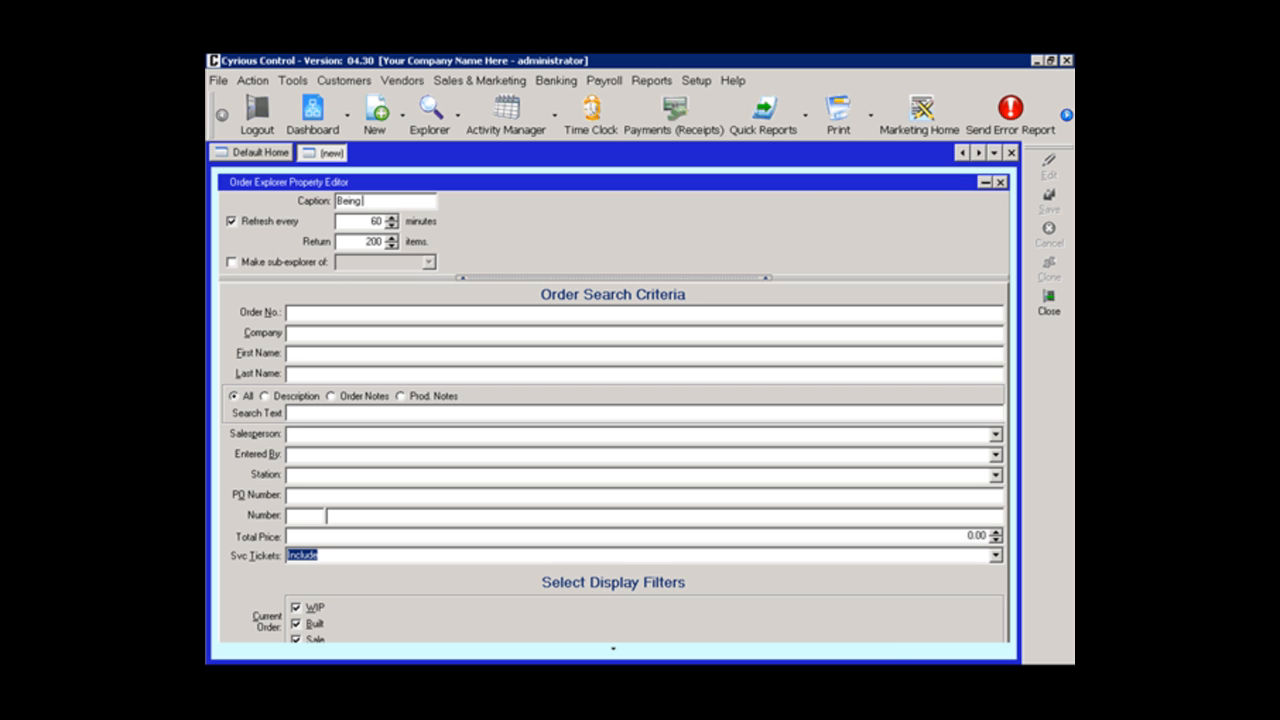
text( Designed)
Step: Exclude service tickets from the order search criteria and set the station to Being Designed
click(996, 558)
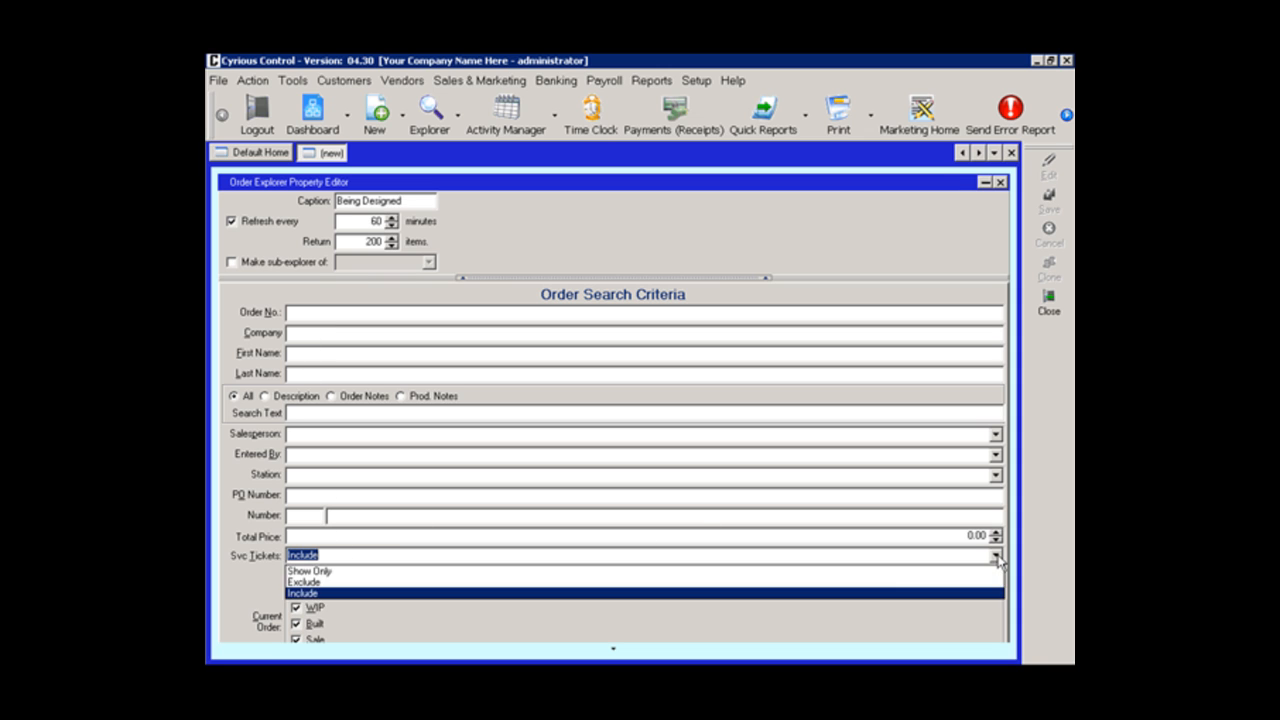
click(757, 582)
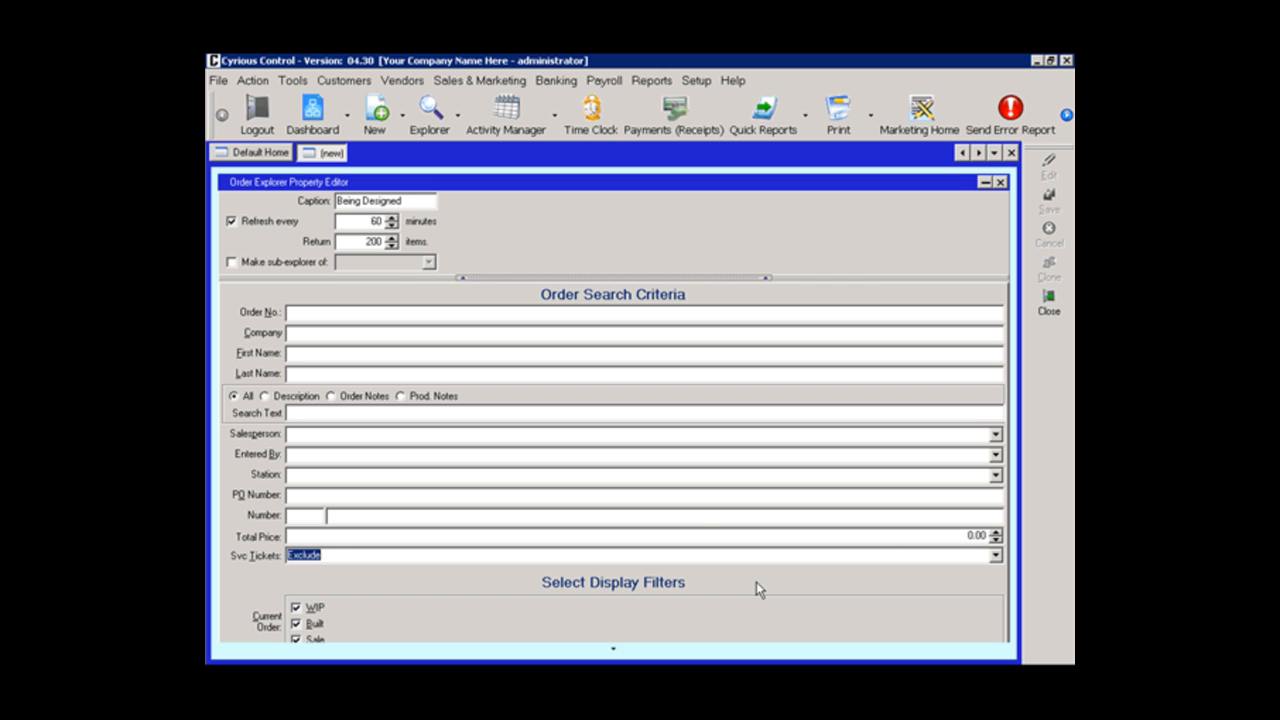
click(995, 475)
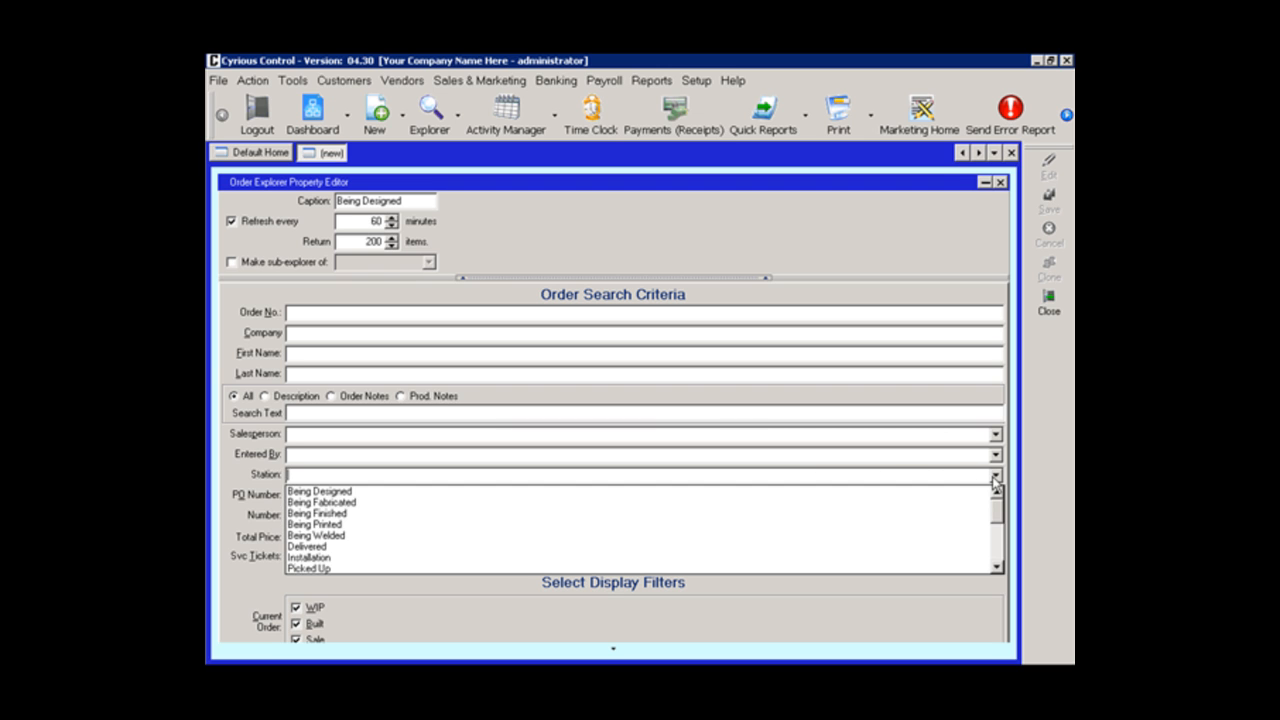
click(704, 492)
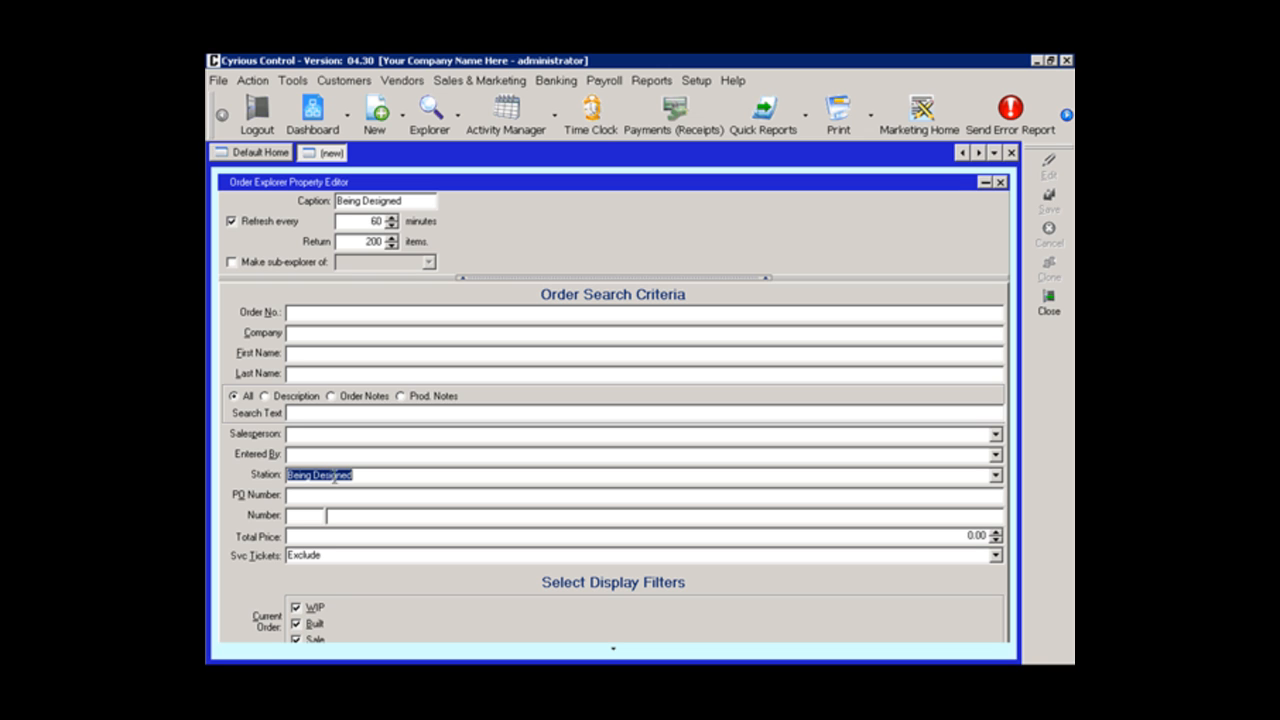
Step: Turn off the Built, Sale, Closed and Voided display filters so only WIP orders are included
click(298, 624)
click(297, 640)
click(613, 648)
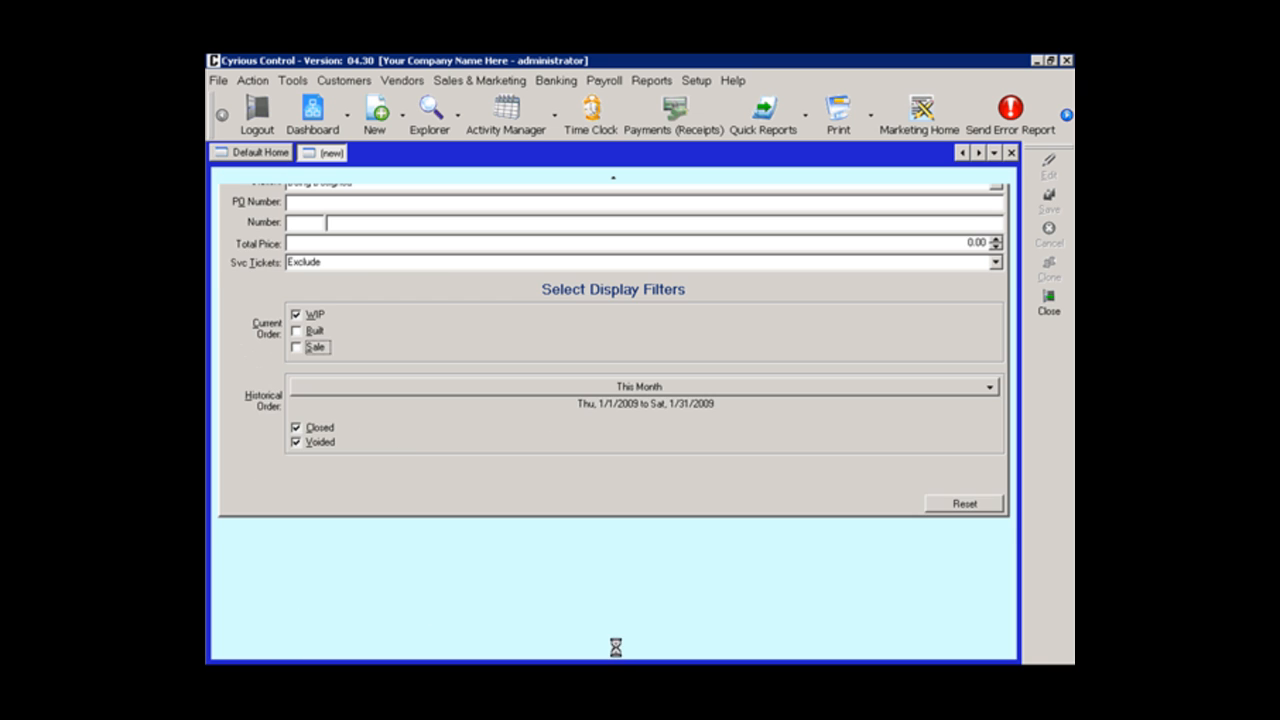
click(296, 428)
click(294, 442)
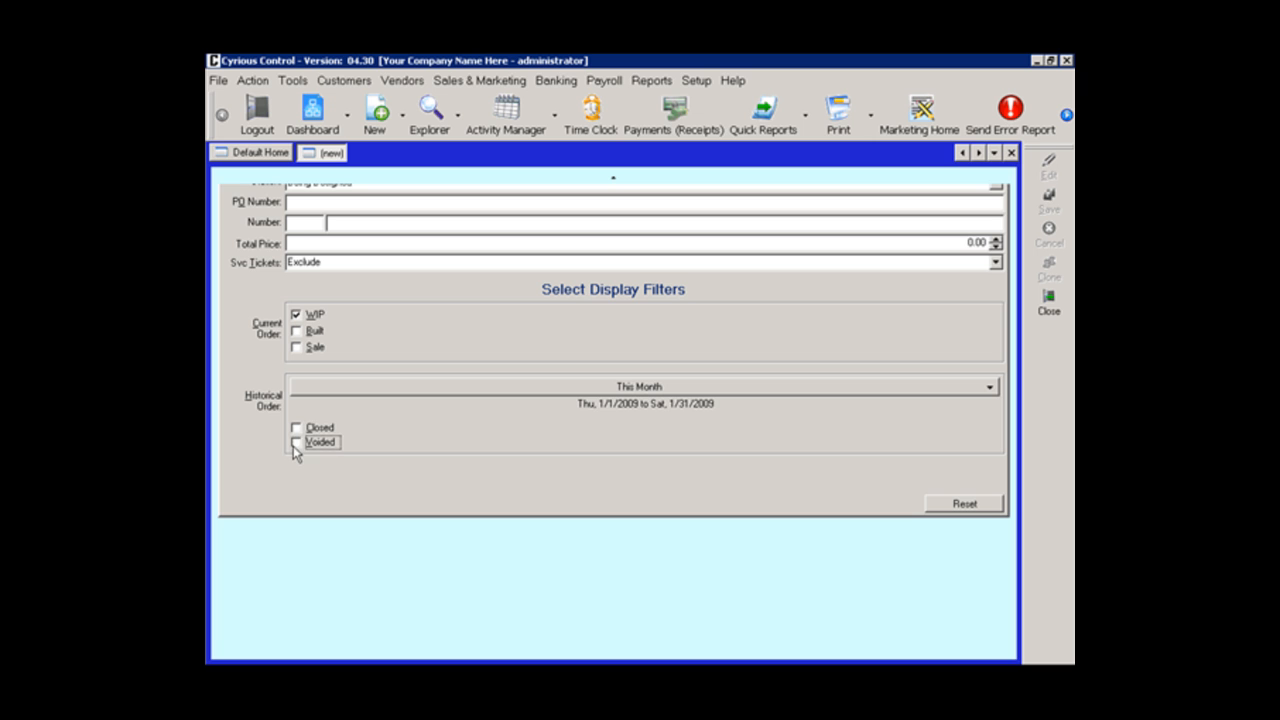
click(618, 184)
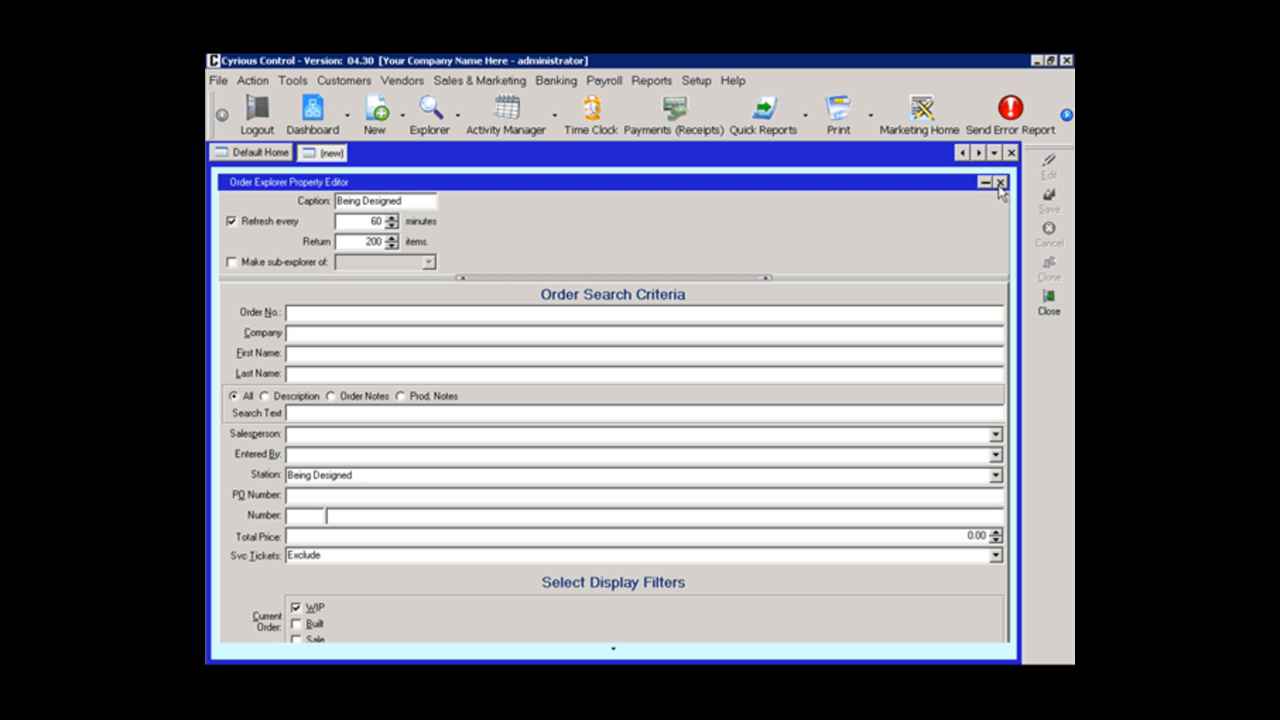
Step: Close the order property editor and widen the Station column to fit its full station names
click(1000, 183)
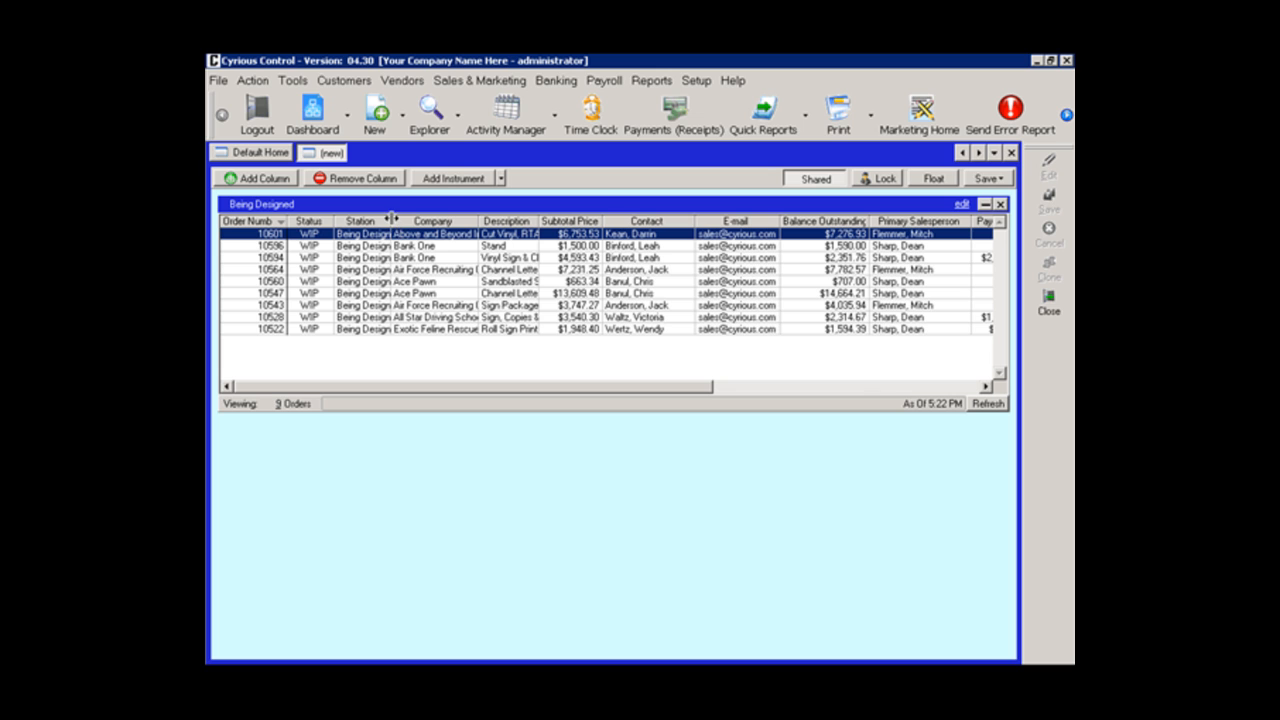
drag(392, 219, 404, 219)
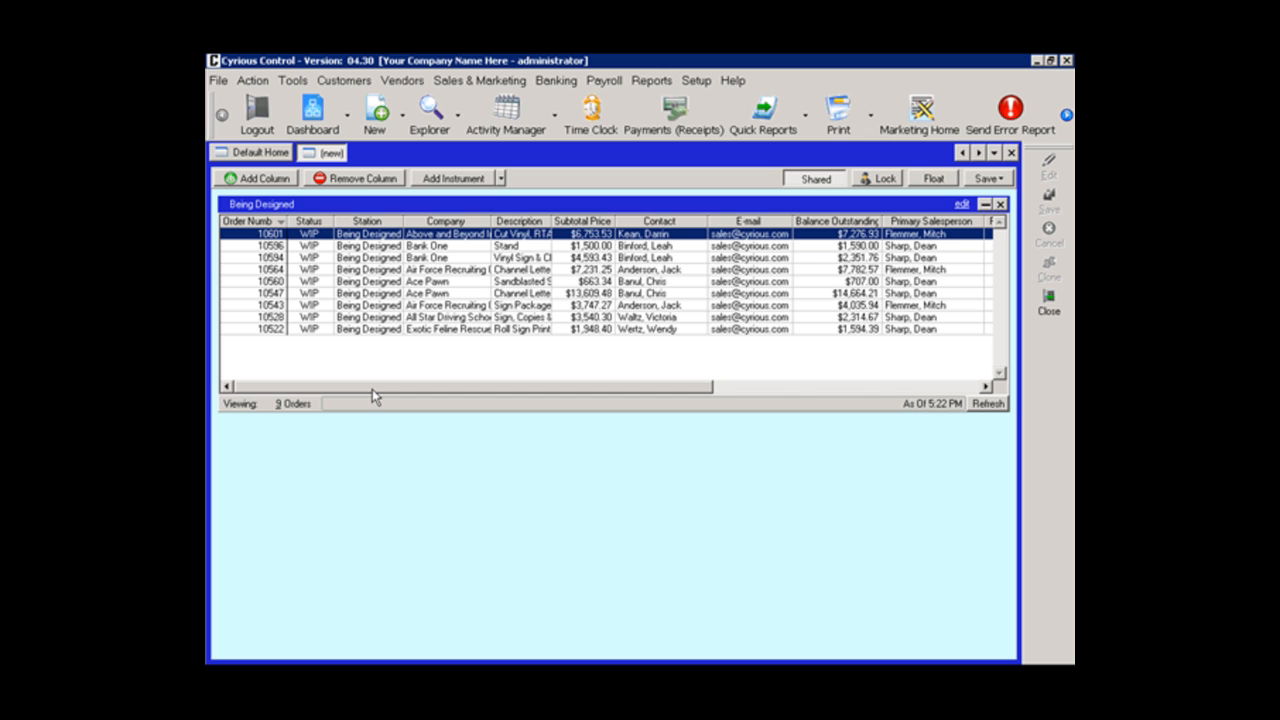
Step: Add a Line Item Explorer instrument to the dashboard below the Being Designed orders
click(489, 180)
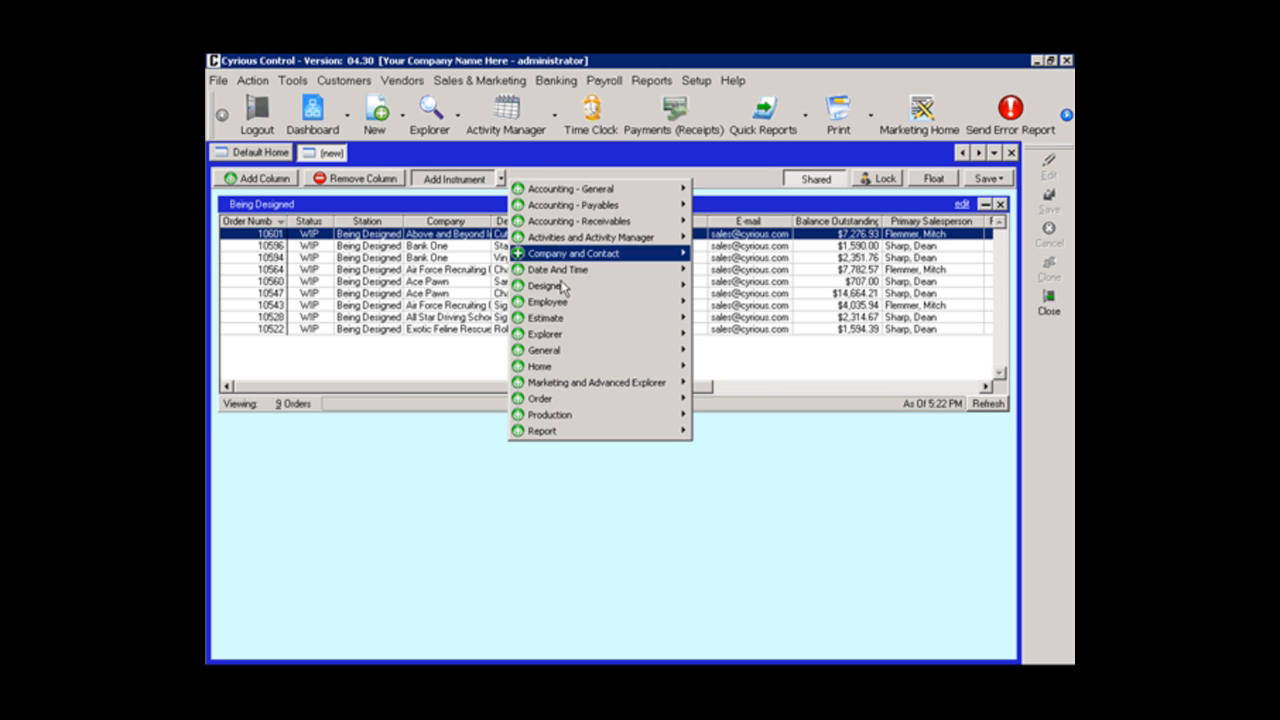
mouse_move(564, 350)
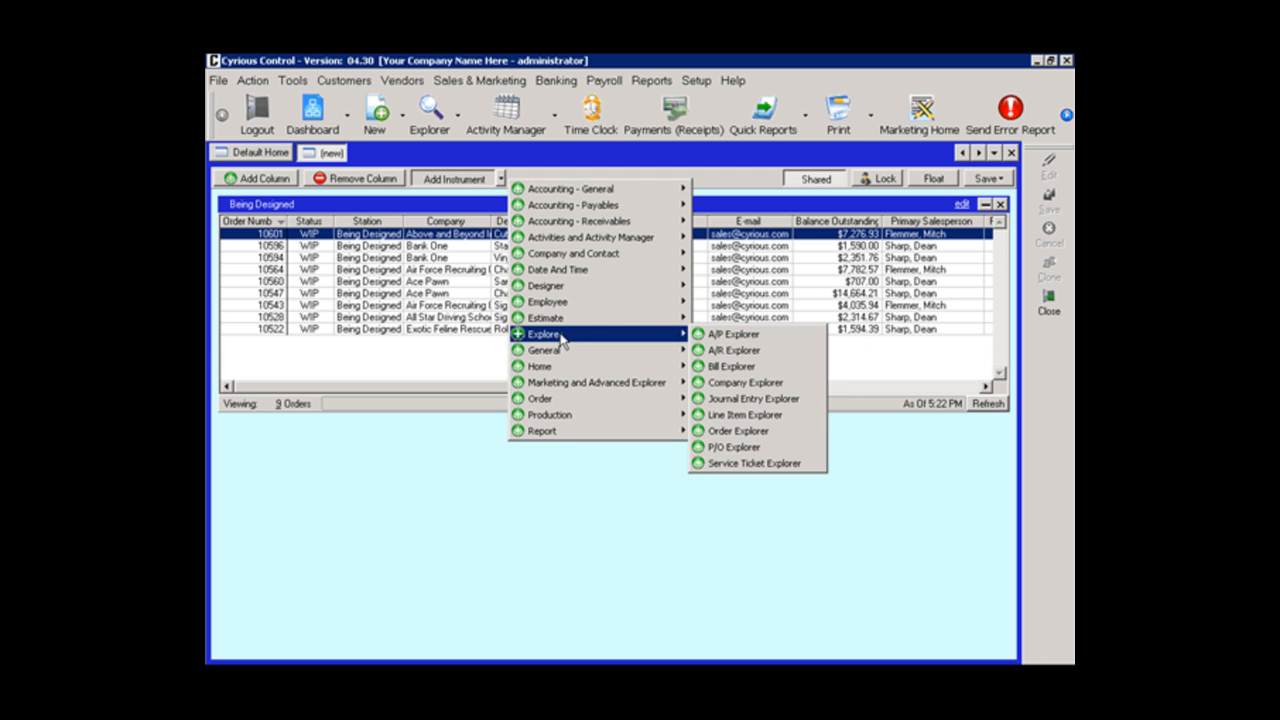
click(740, 414)
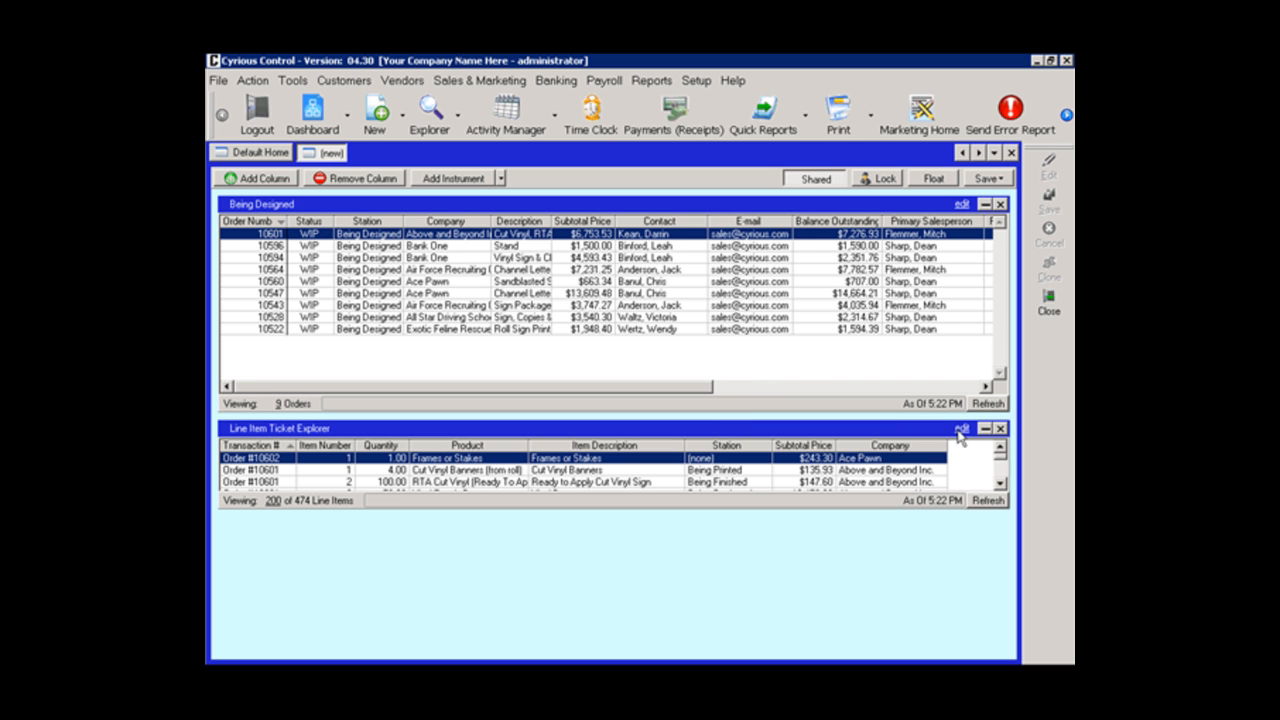
Step: Set the station filter in the Line Item Explorer's properties to Being Printed
click(958, 429)
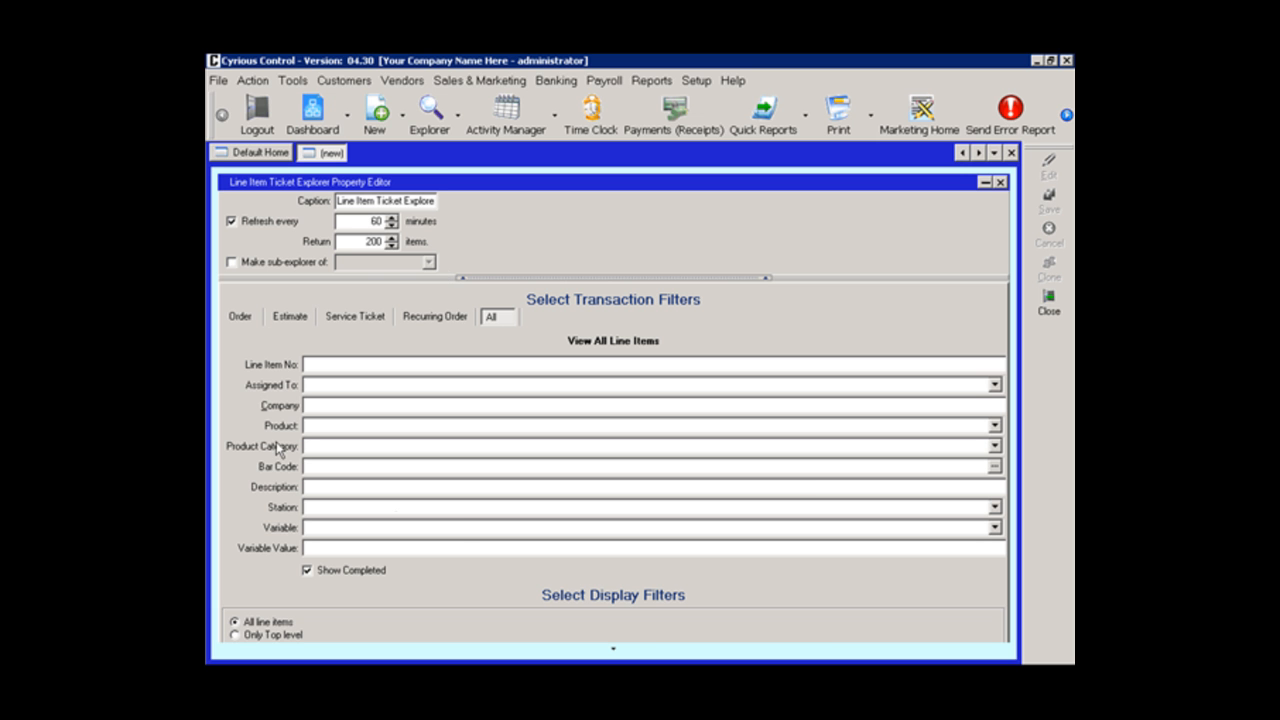
click(995, 508)
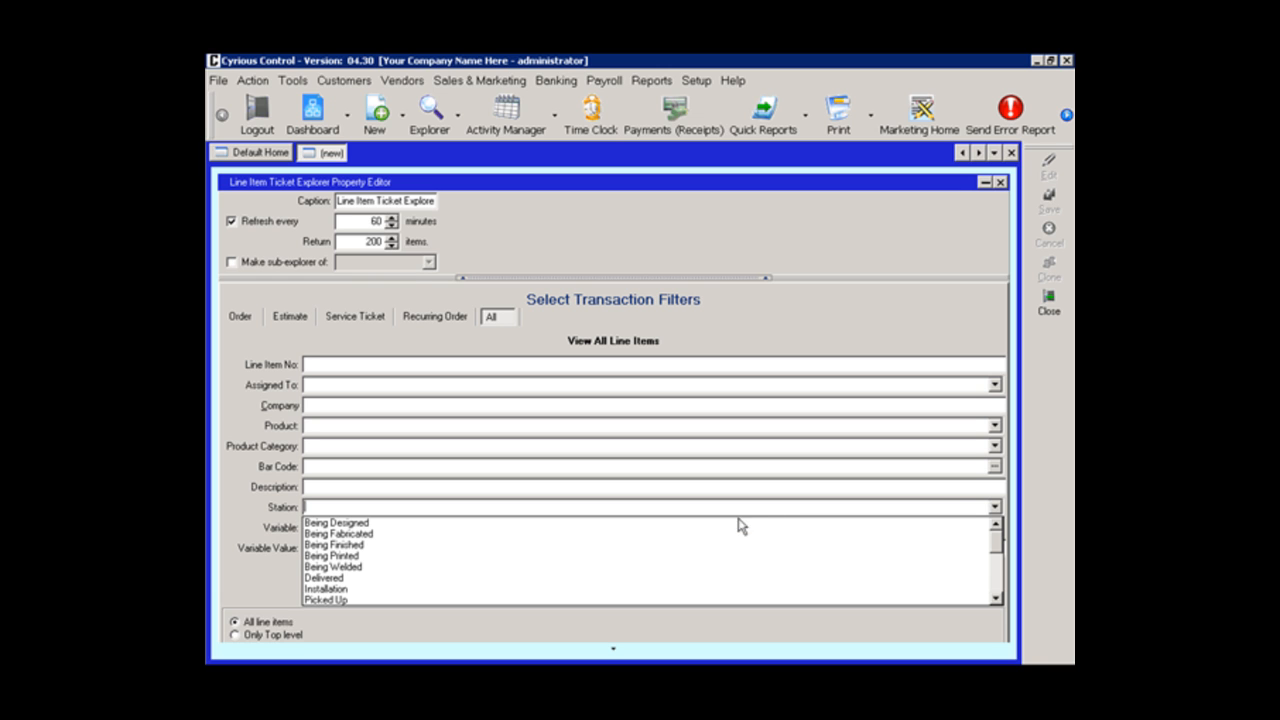
click(682, 556)
Step: Change the Line Item Explorer's caption to "Being Printed", close its properties and extend the instrument down to near the dashboard's lower edge
click(388, 198)
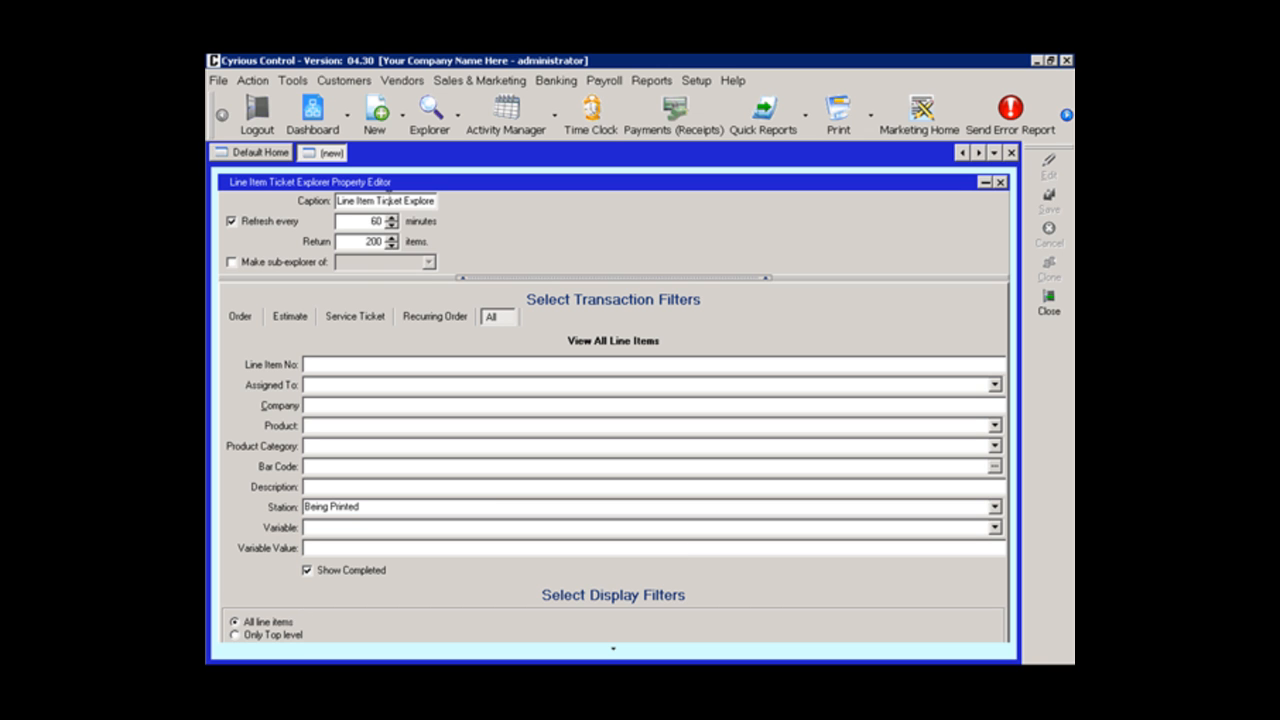
key(shift+End)
key(Delete)
text(Being Printed)
click(999, 183)
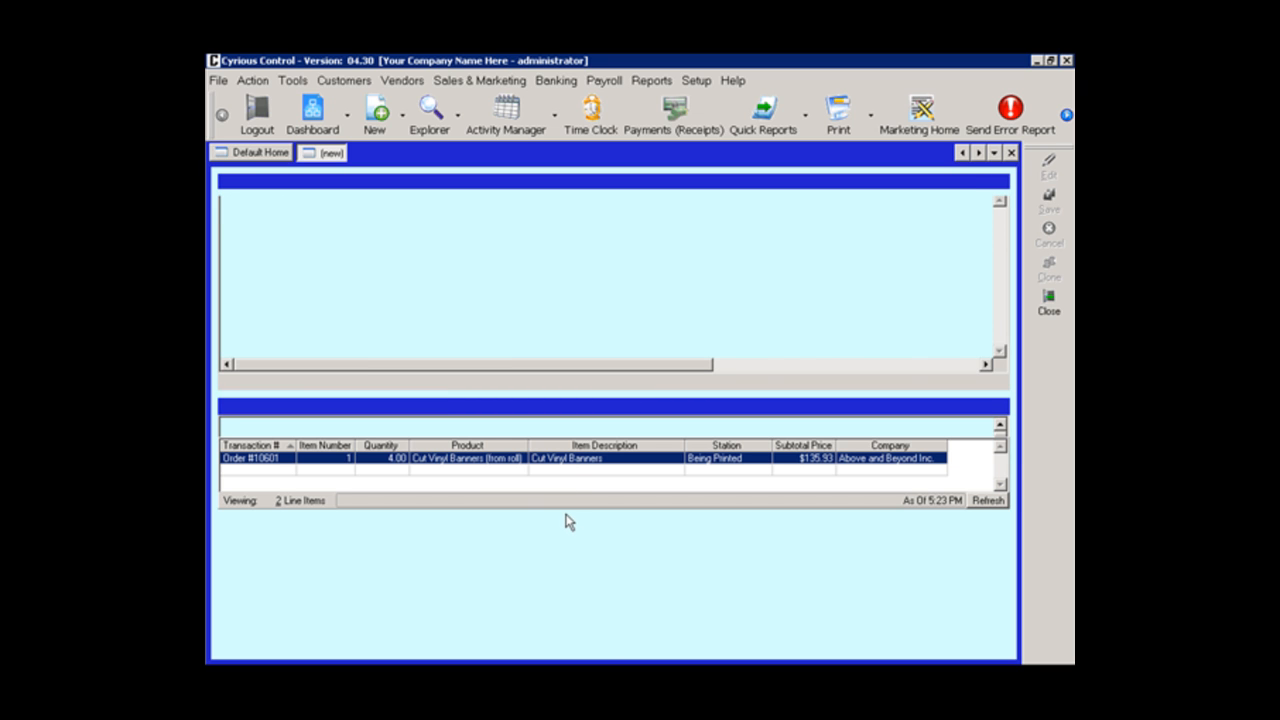
drag(563, 512, 567, 630)
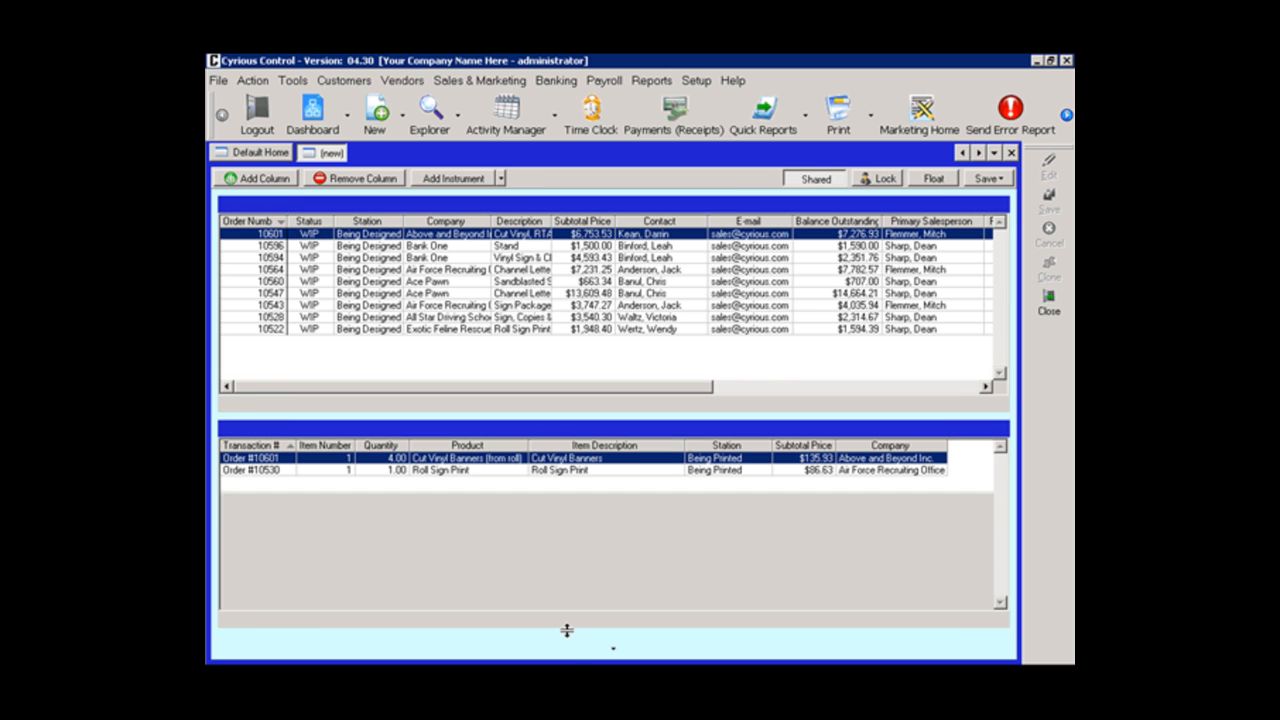